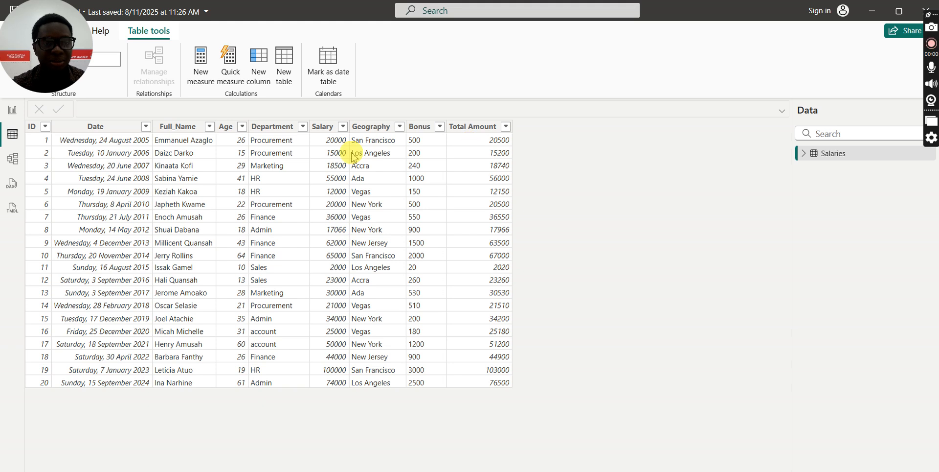
Step: Examine the Date, Full_Name, Department and Geography columns of the Salaries table
left_click(100, 129)
left_click(186, 128)
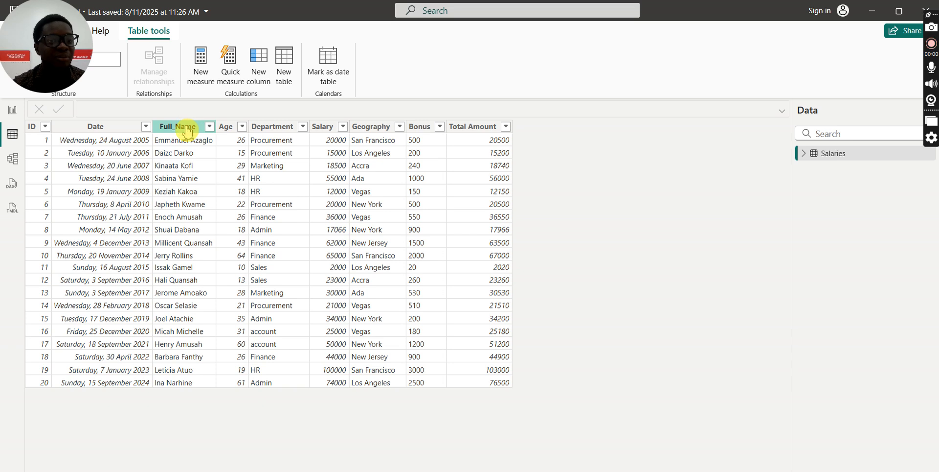
left_click(274, 128)
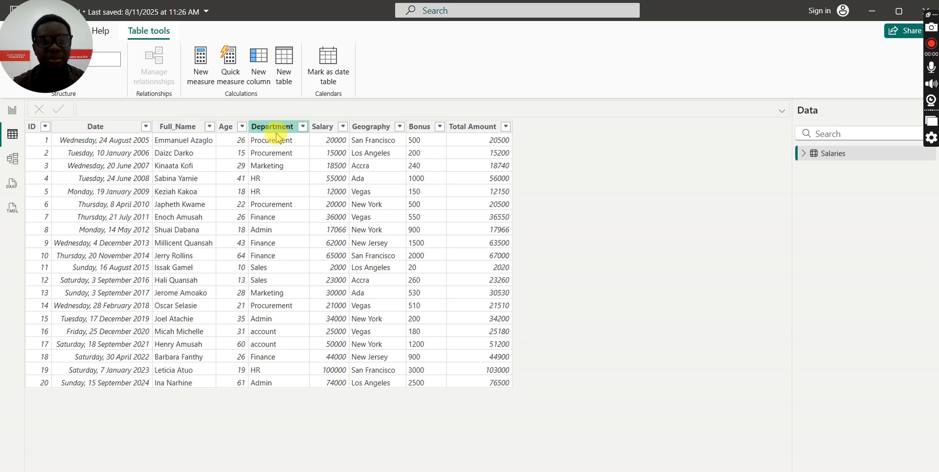
left_click(384, 129)
left_click(379, 140)
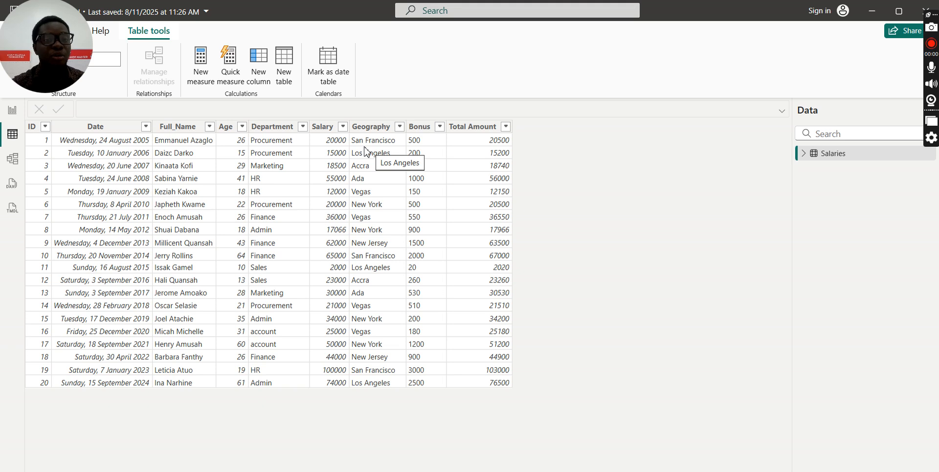
left_click(179, 129)
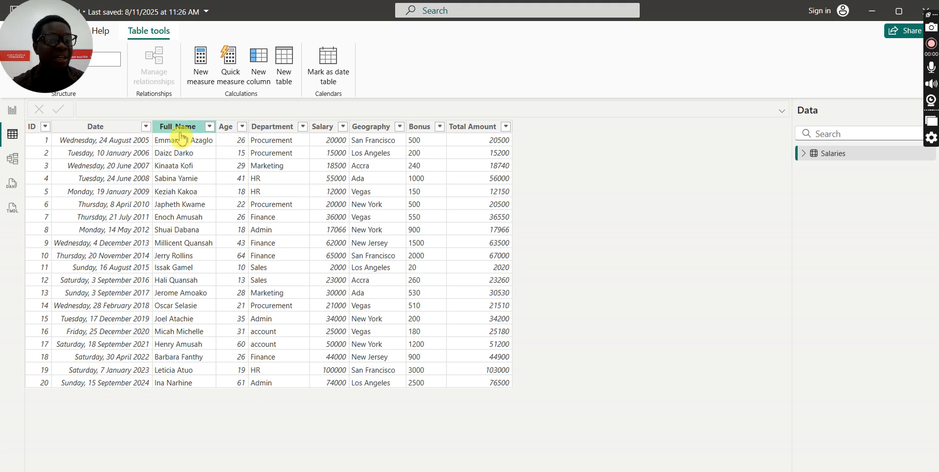
left_click(177, 139)
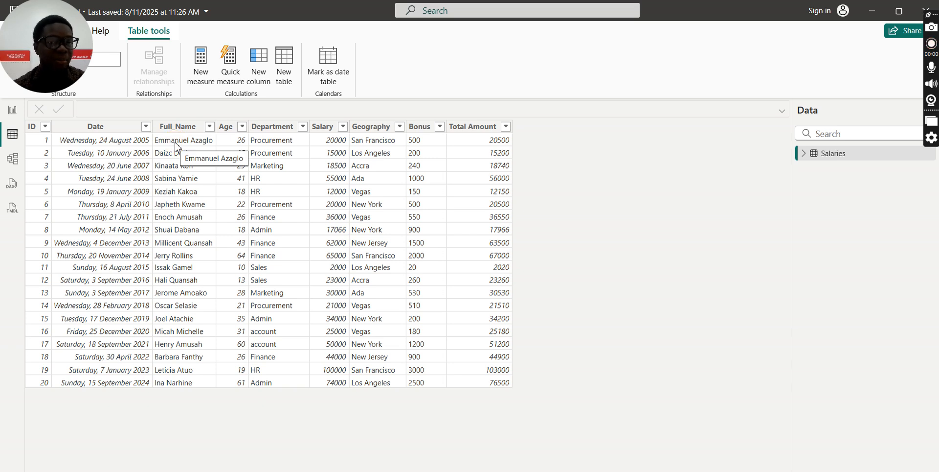
left_click(178, 128)
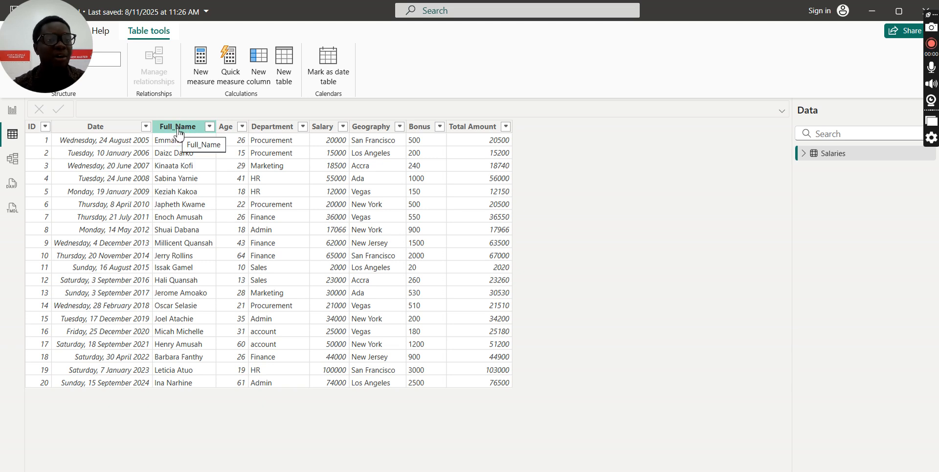
left_click(98, 128)
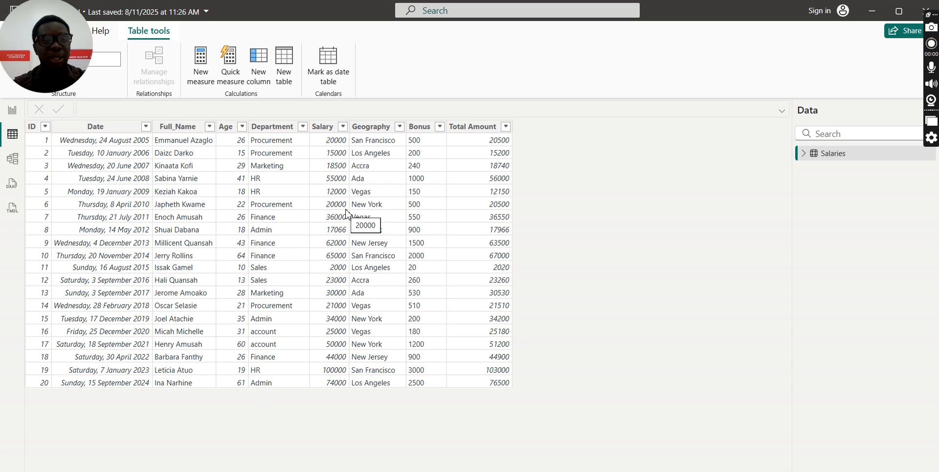
left_click(371, 126)
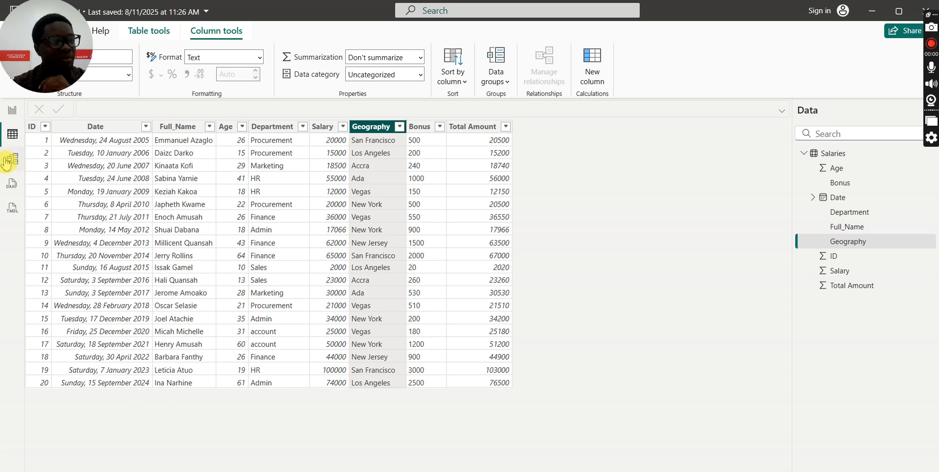
Step: Review the Salaries fields in the report view and return to the table view
left_click(13, 110)
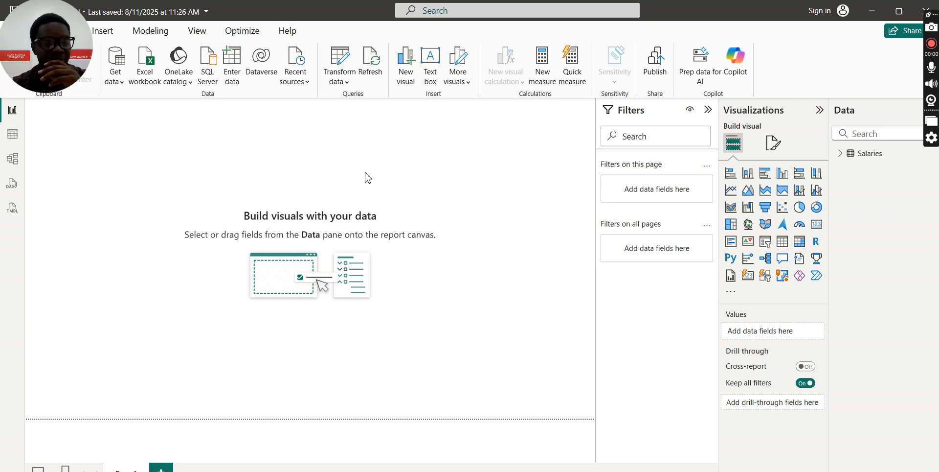
left_click(843, 156)
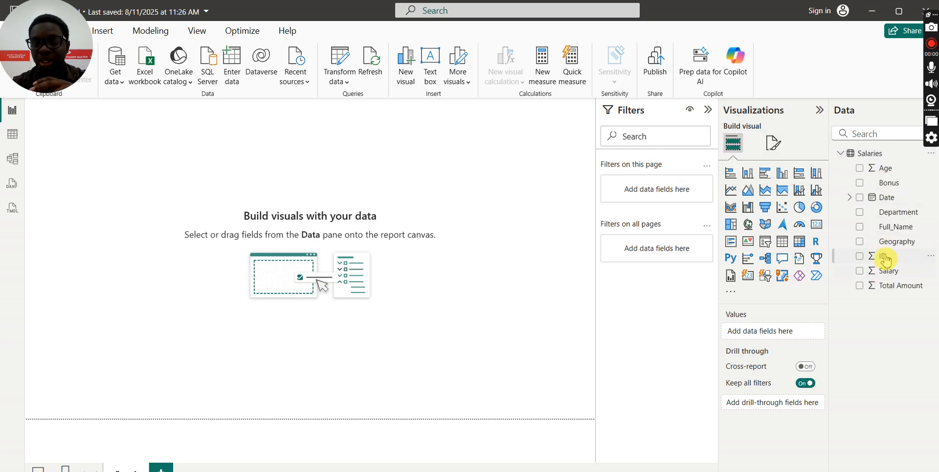
left_click(843, 153)
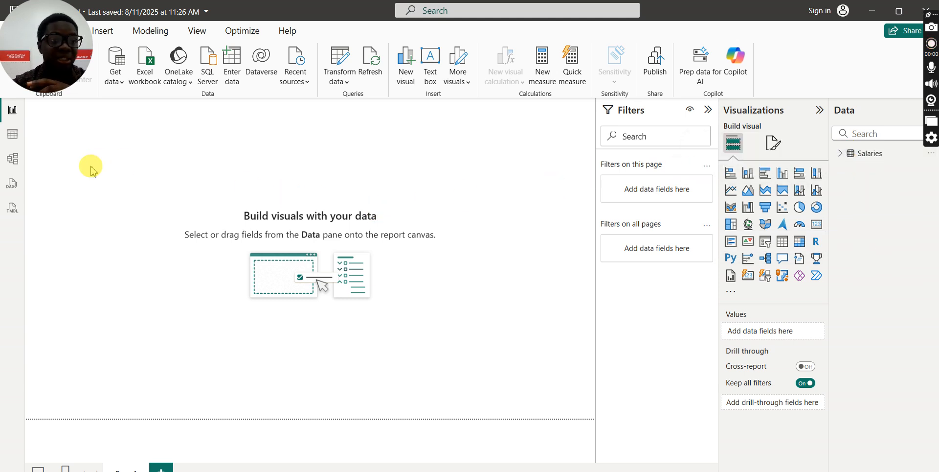
left_click(10, 139)
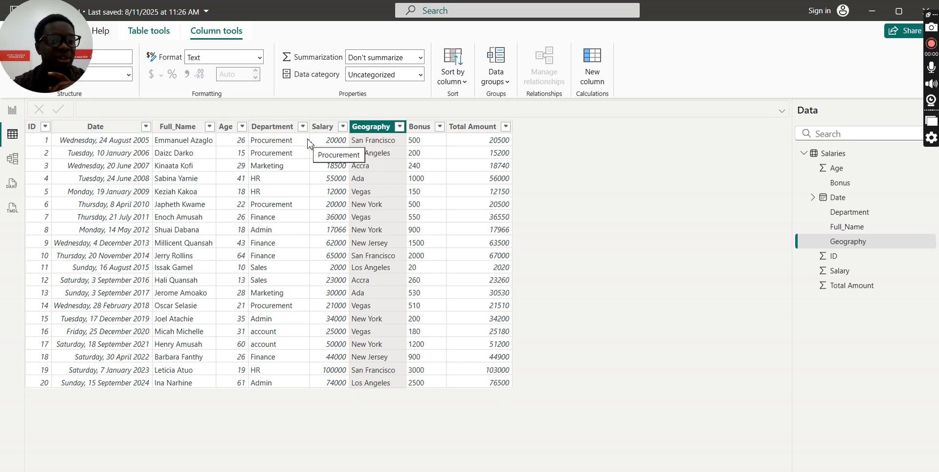
right_click(380, 131)
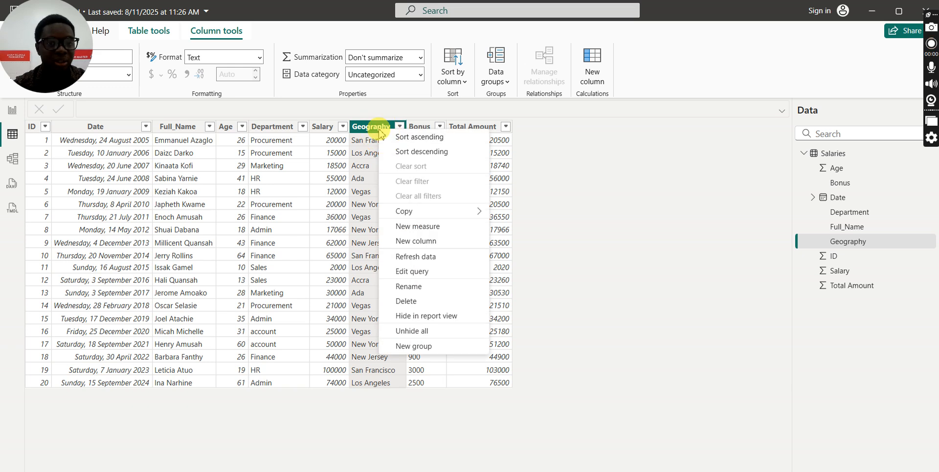
left_click(418, 348)
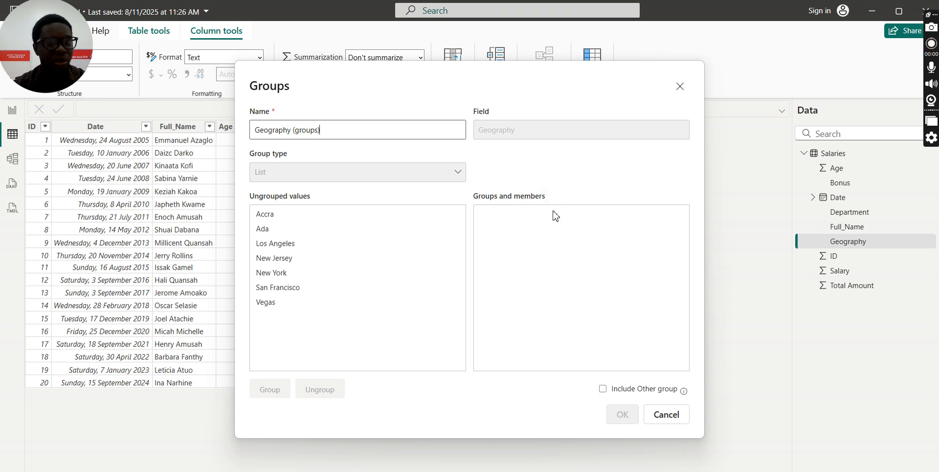
left_click(680, 86)
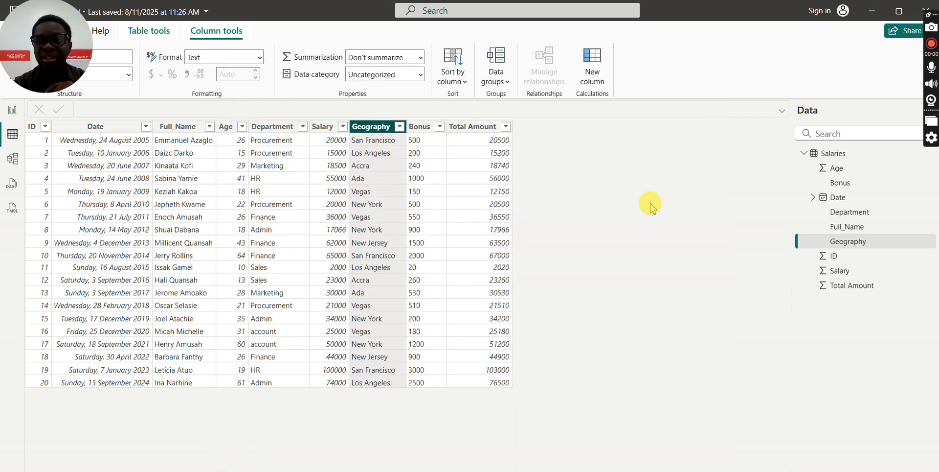
right_click(845, 246)
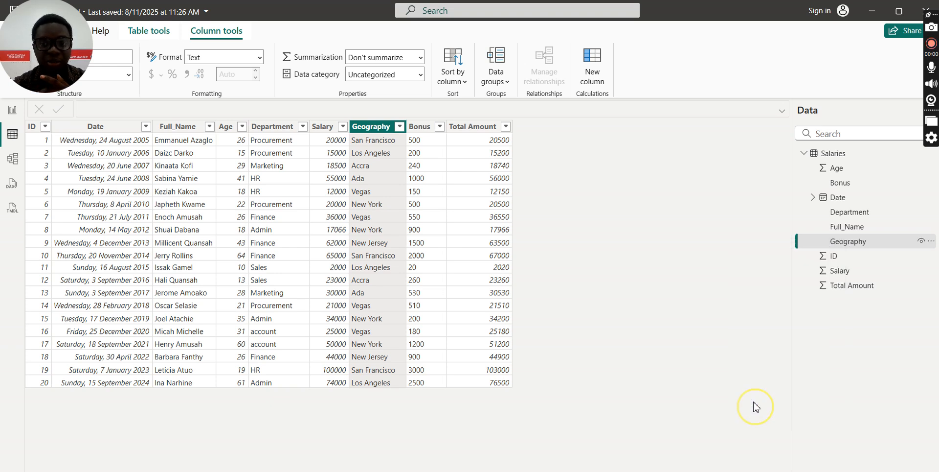
left_click(754, 398)
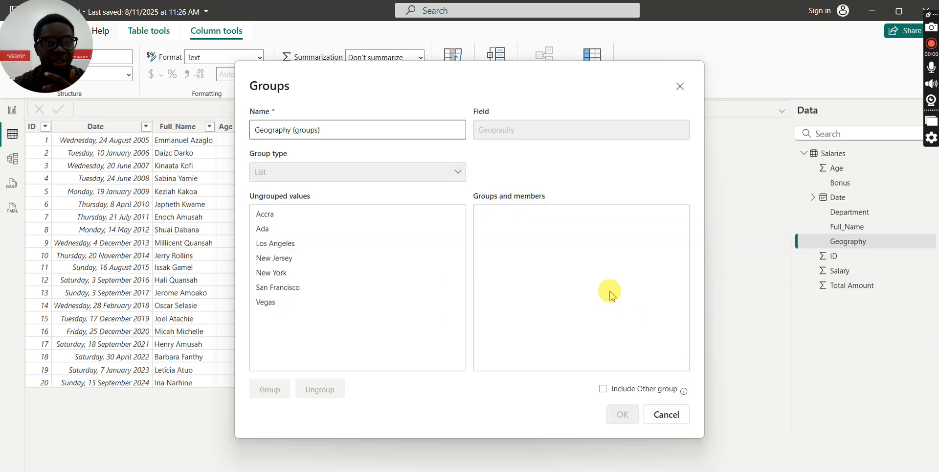
left_click(680, 87)
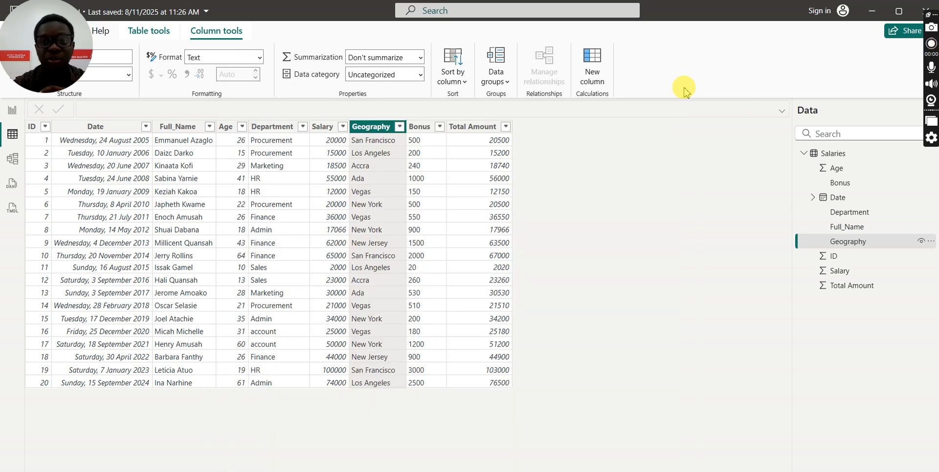
left_click(933, 245)
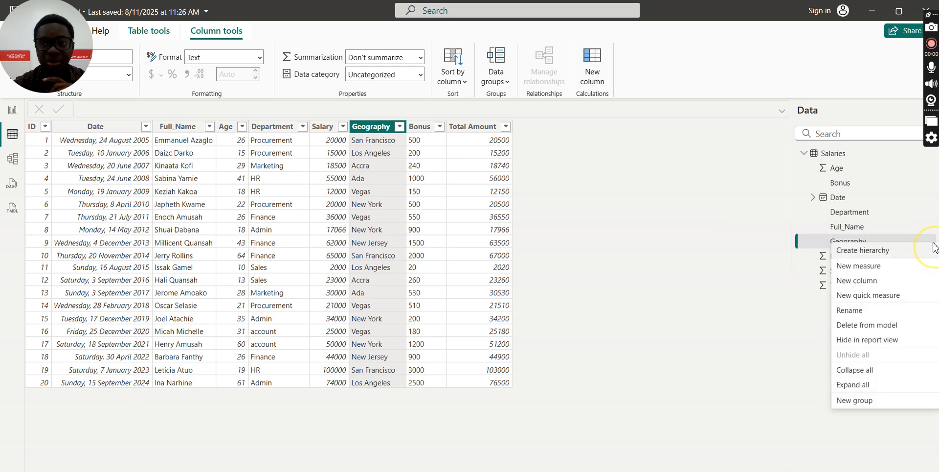
left_click(857, 401)
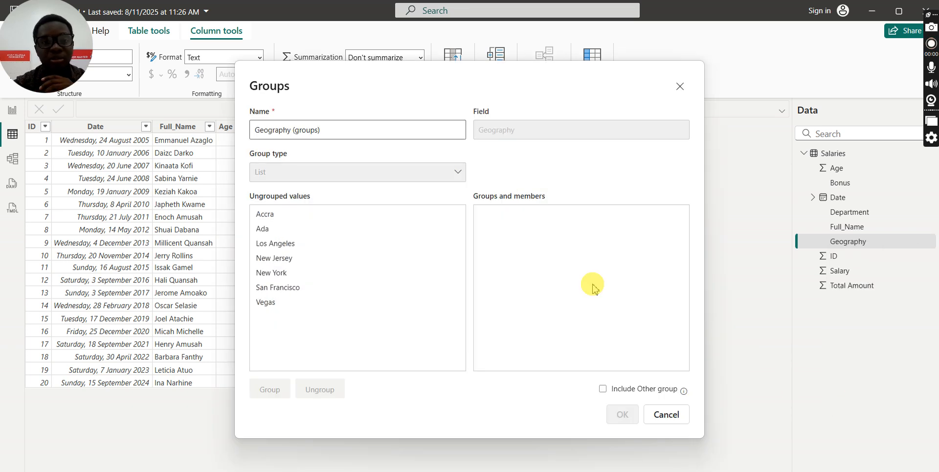
left_click(681, 87)
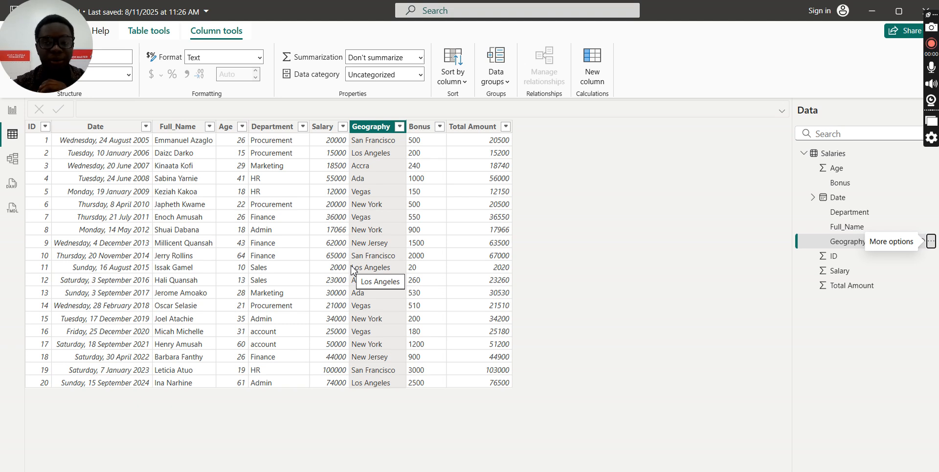
Step: Start a new group on the Geography column and name it Geography_Grouping(groups)
right_click(371, 130)
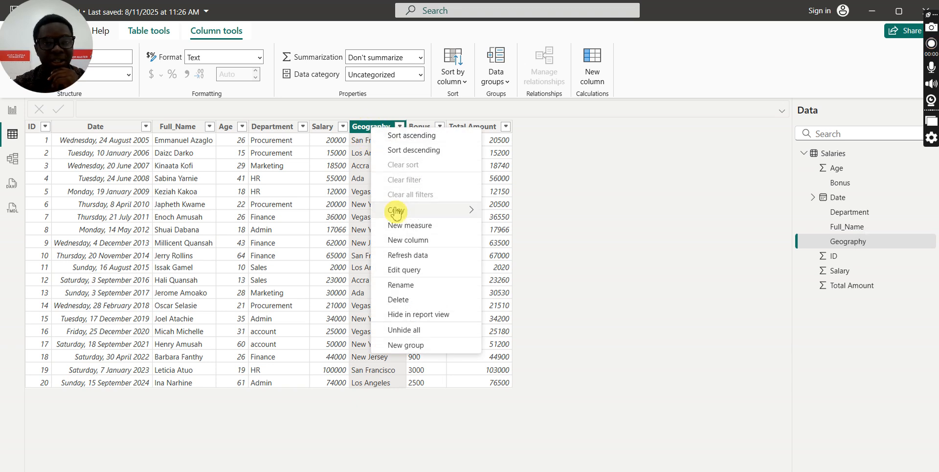
left_click(417, 350)
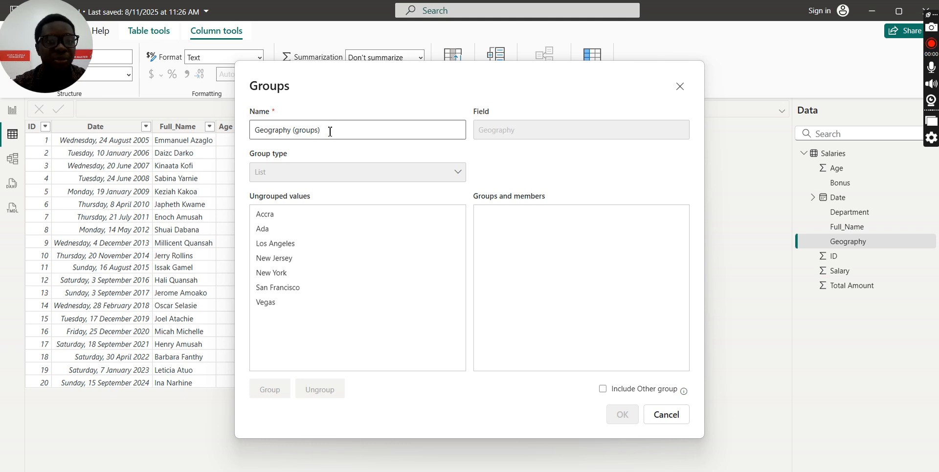
left_click(295, 133)
key("BackSpace")
type("_Grou")
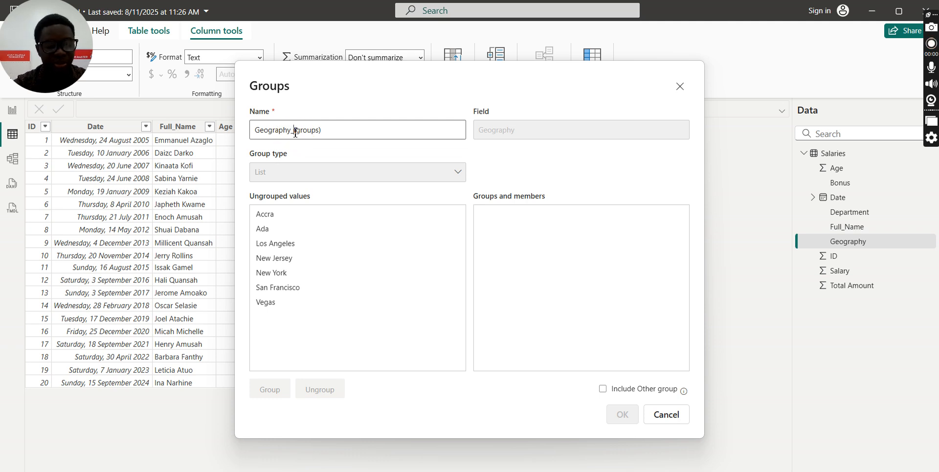
type("ping")
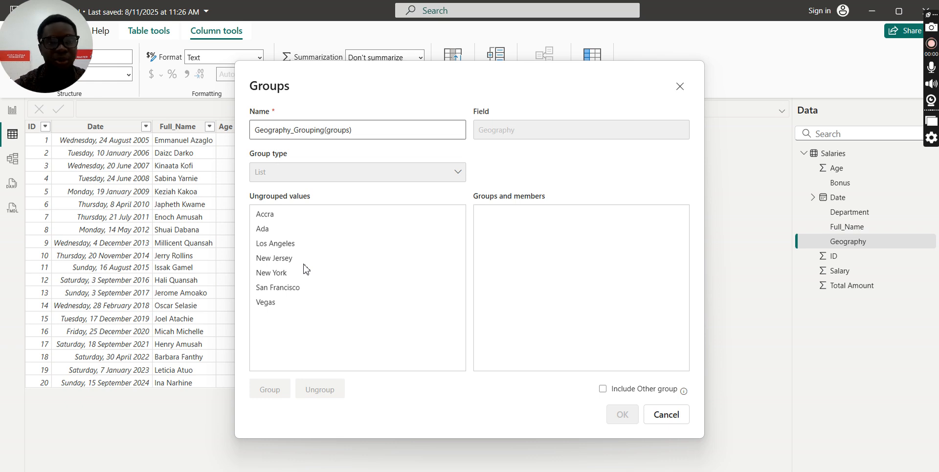
Step: Combine the ungrouped values Accra and Ada into one group
left_click(267, 217)
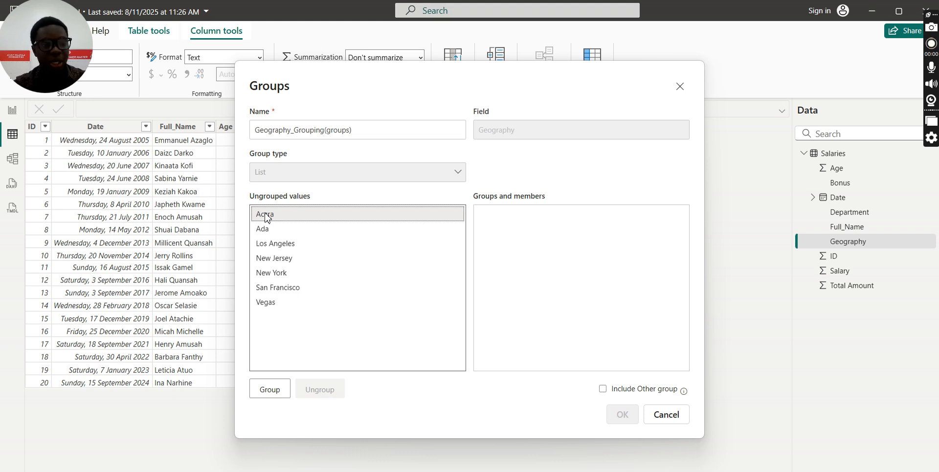
left_click(268, 231, "ctrl")
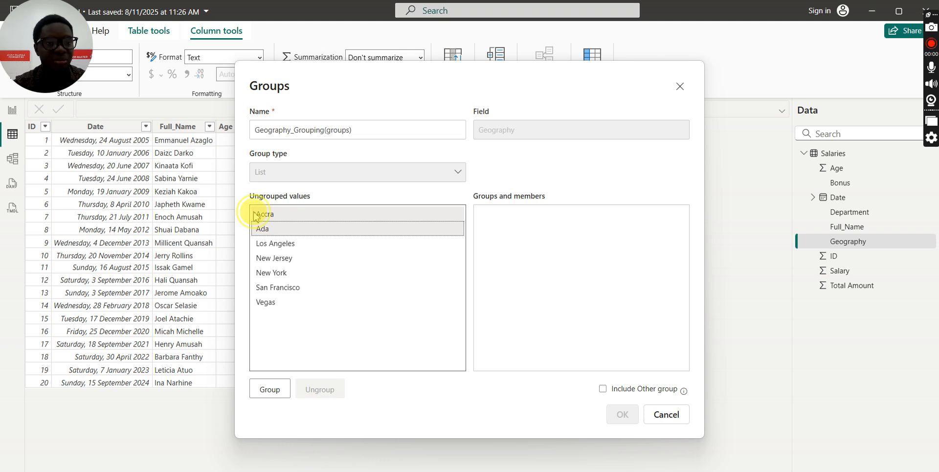
left_click(263, 233)
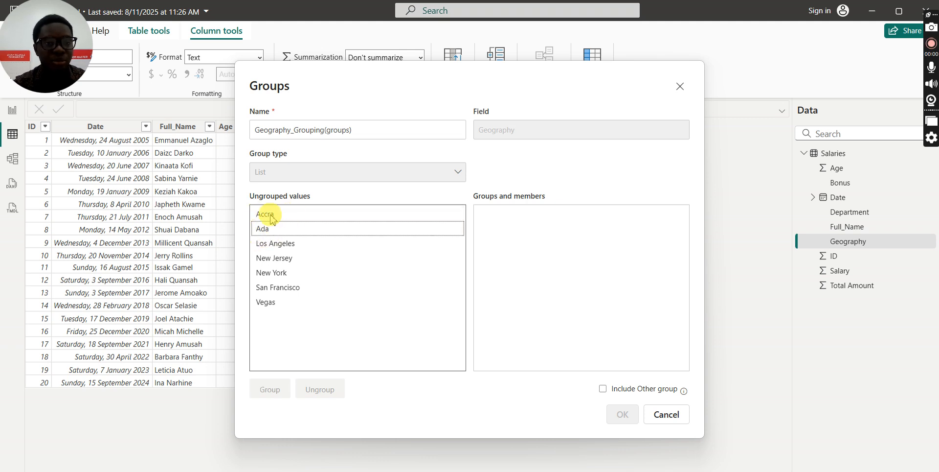
left_click(271, 215)
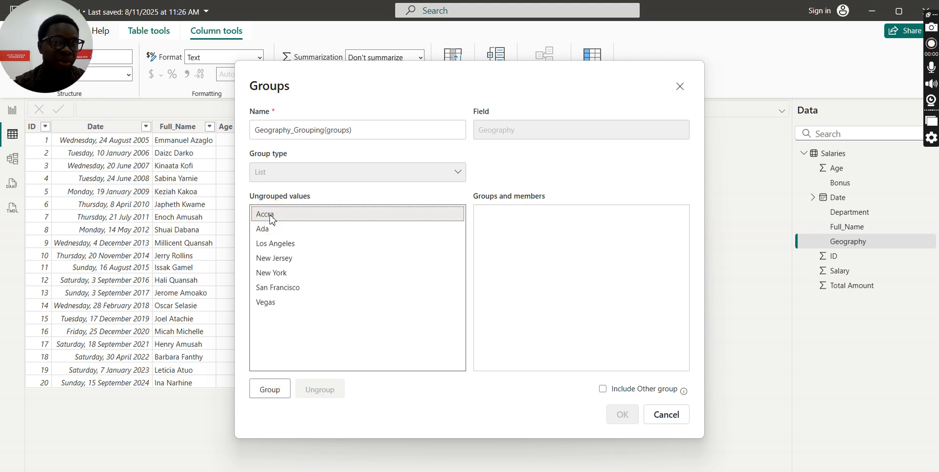
left_click(269, 229, "ctrl")
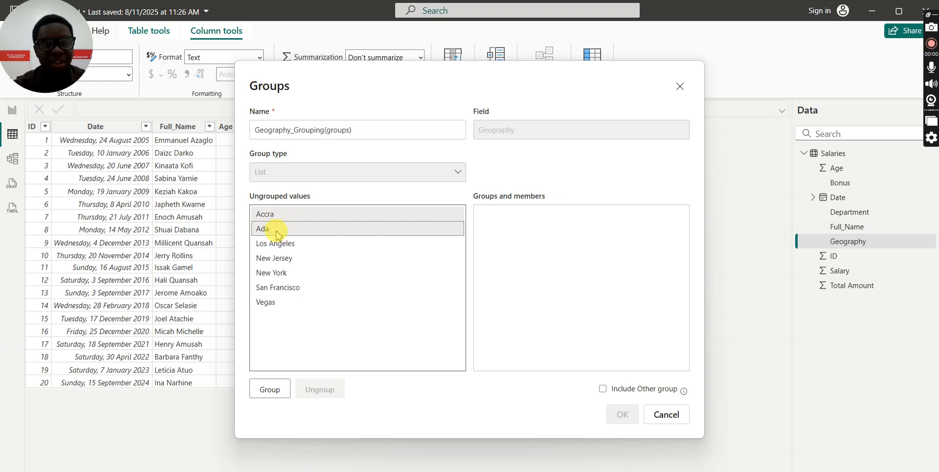
left_click(273, 385)
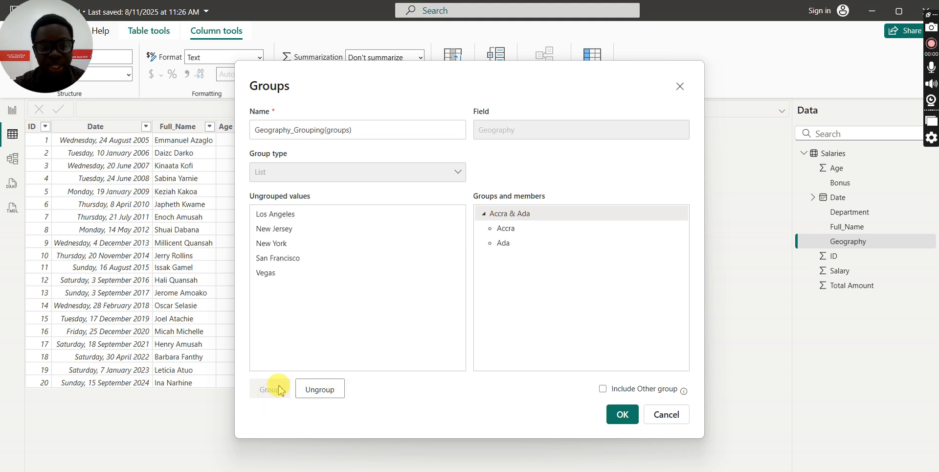
Step: Rename the group containing Accra and Ada to Places In Ghana
left_click(537, 216)
left_click(536, 215)
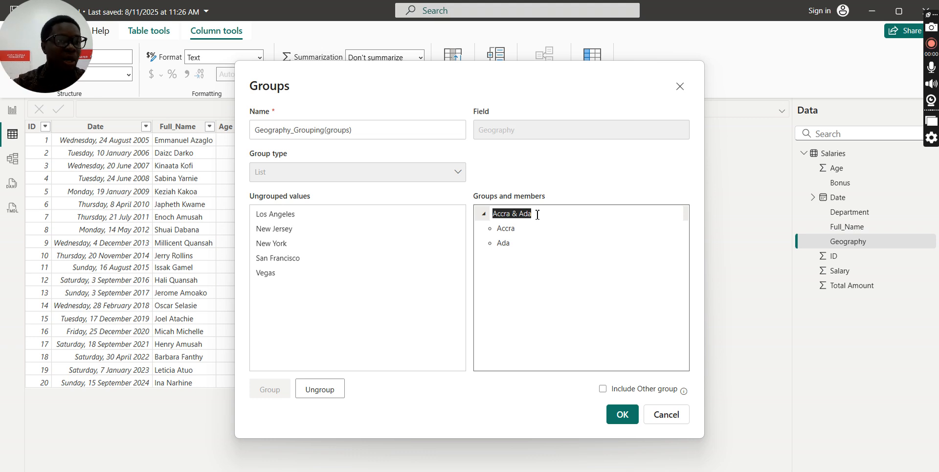
type("Plc")
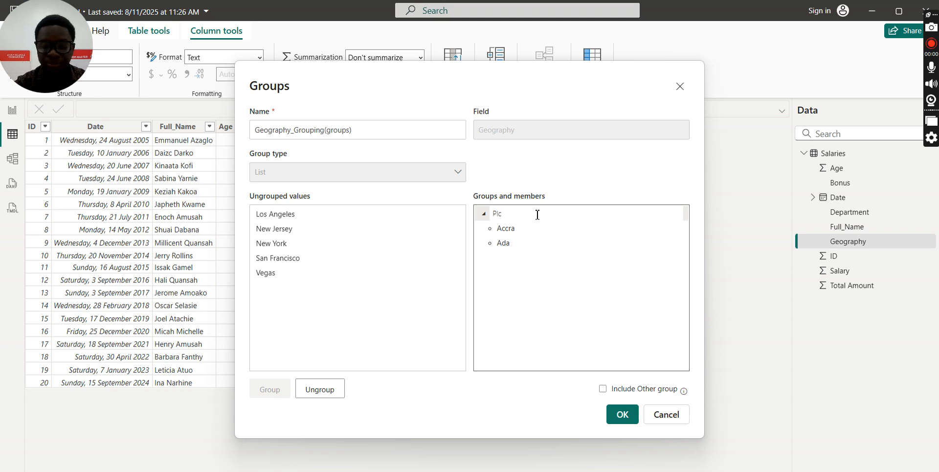
key("BackSpace")
type("ace")
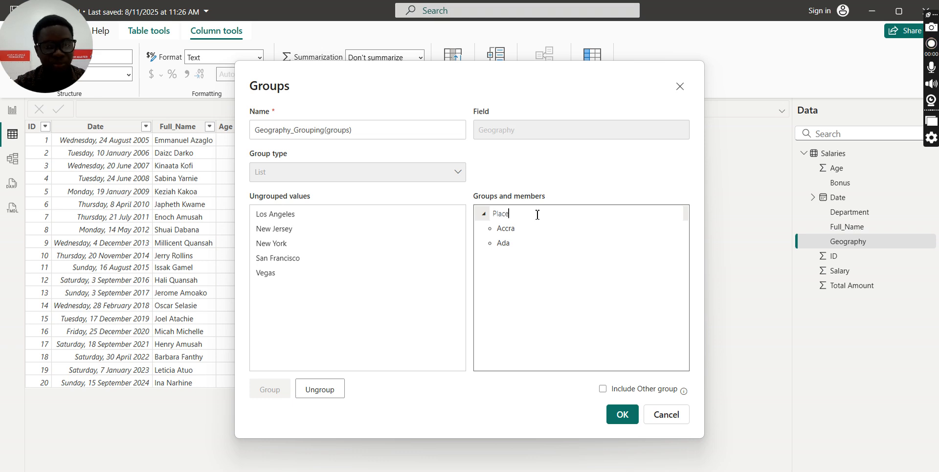
type("s In Ghana")
key("Return")
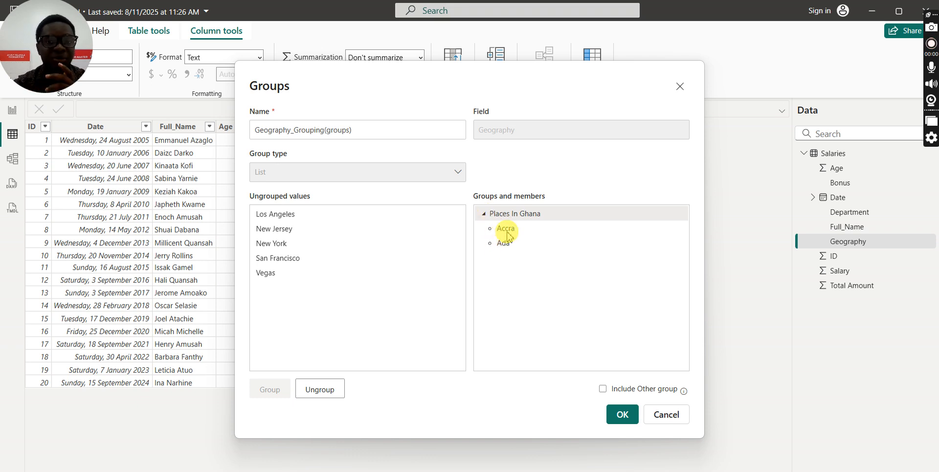
Step: Combine the ungrouped values Los Angeles, New Jersey, New York, San Francisco and Vegas into one group
left_click(274, 215)
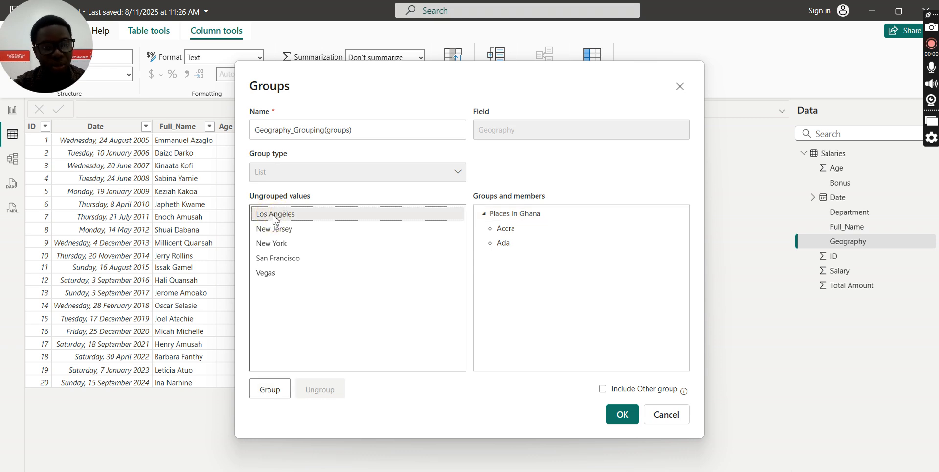
left_click(274, 229, "ctrl")
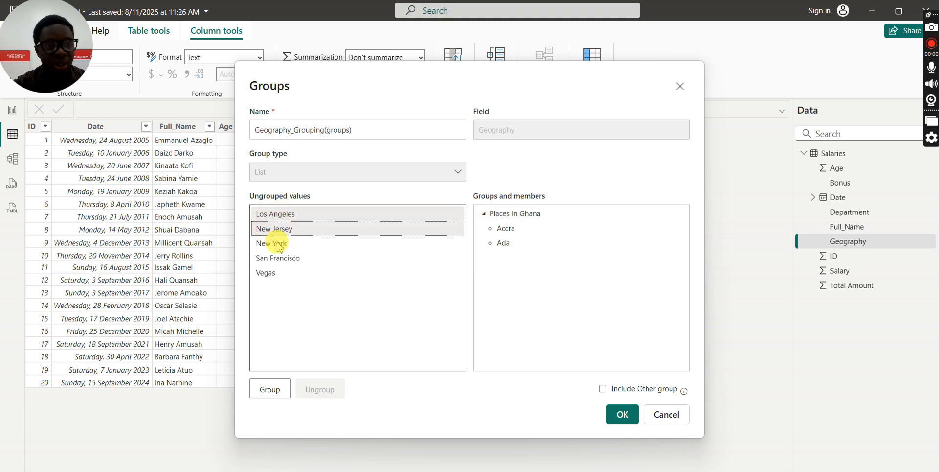
left_click(279, 244, "ctrl")
left_click(276, 258, "ctrl")
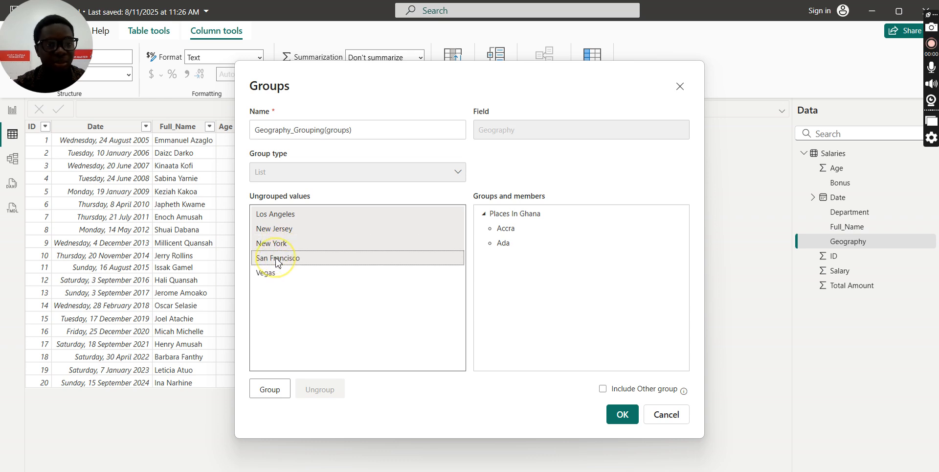
left_click(273, 273, "ctrl")
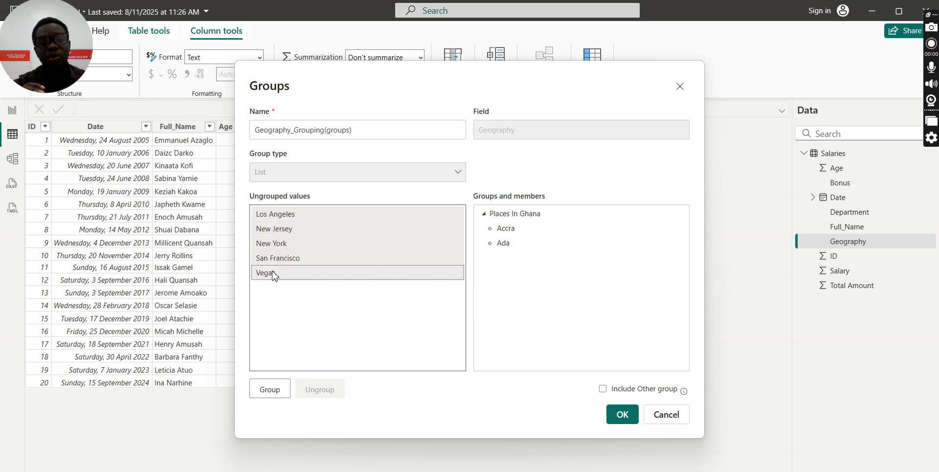
left_click(271, 392)
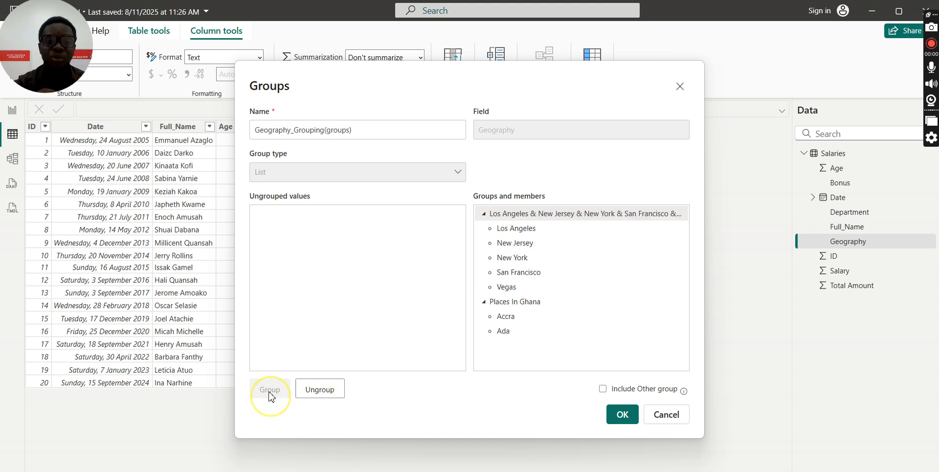
Step: Rename the group of five US cities to Places In The United States and apply the Geography grouping to the table
double_click(580, 217)
type("P")
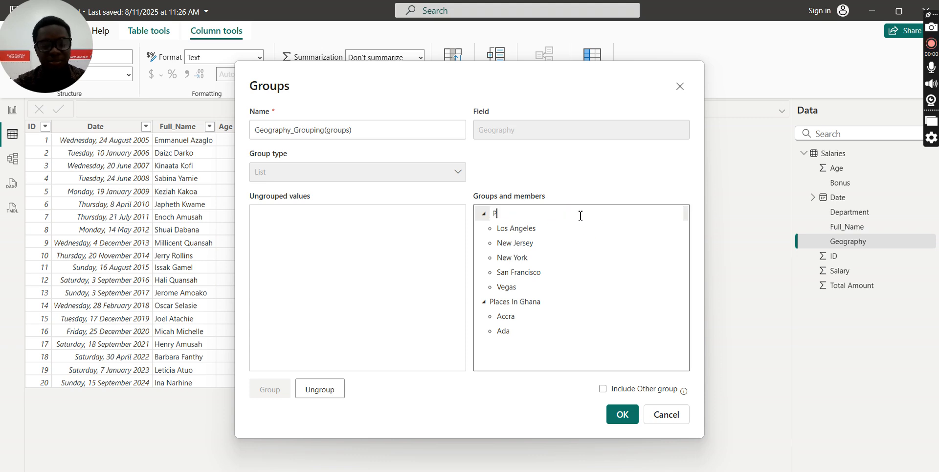
type("laces In ")
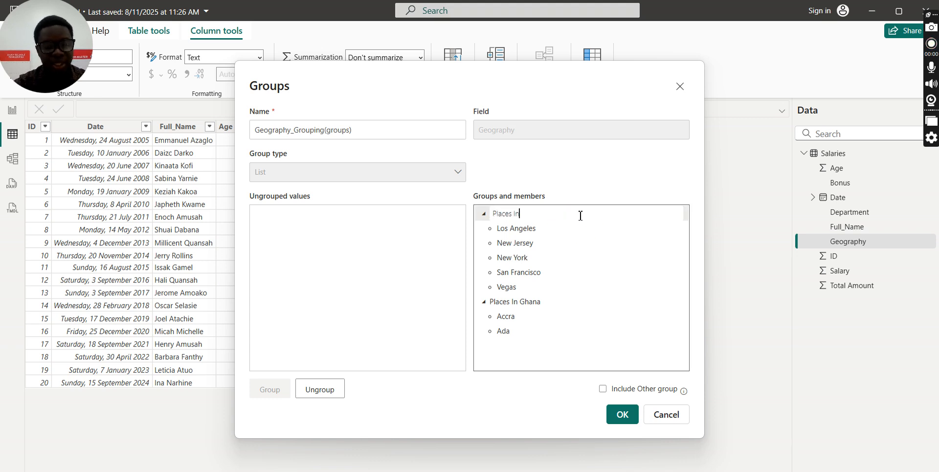
type("T")
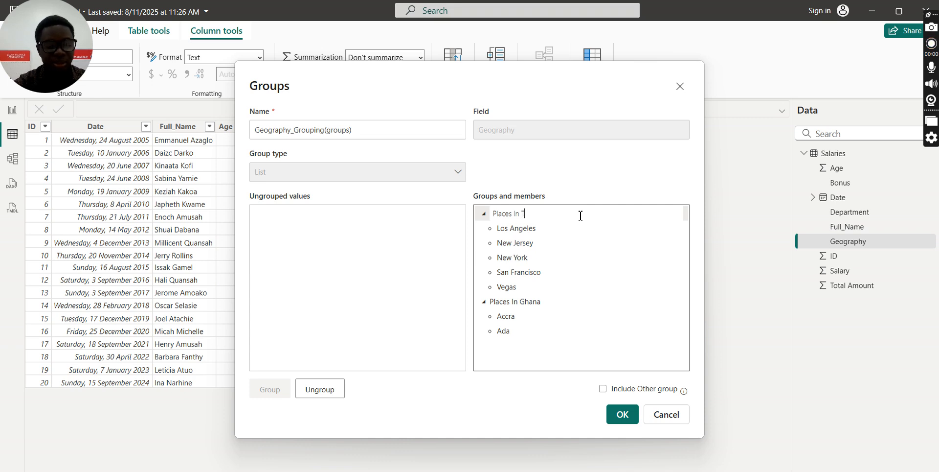
type("he Unite")
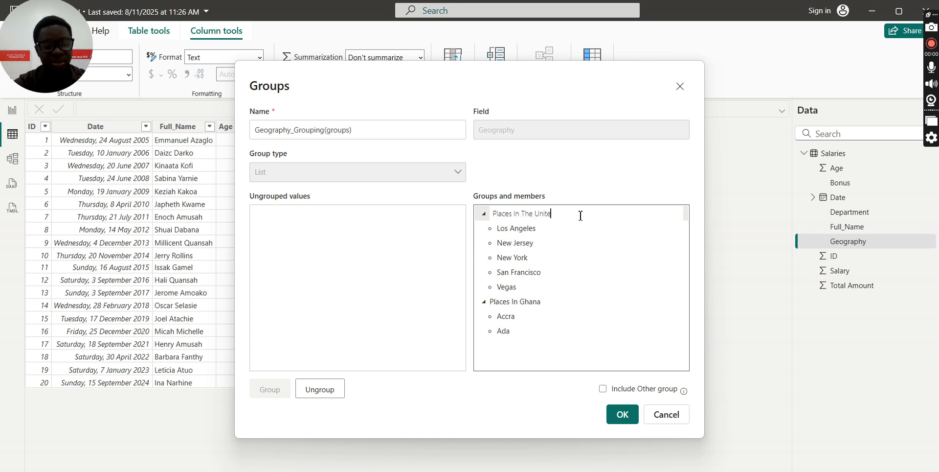
type("d States")
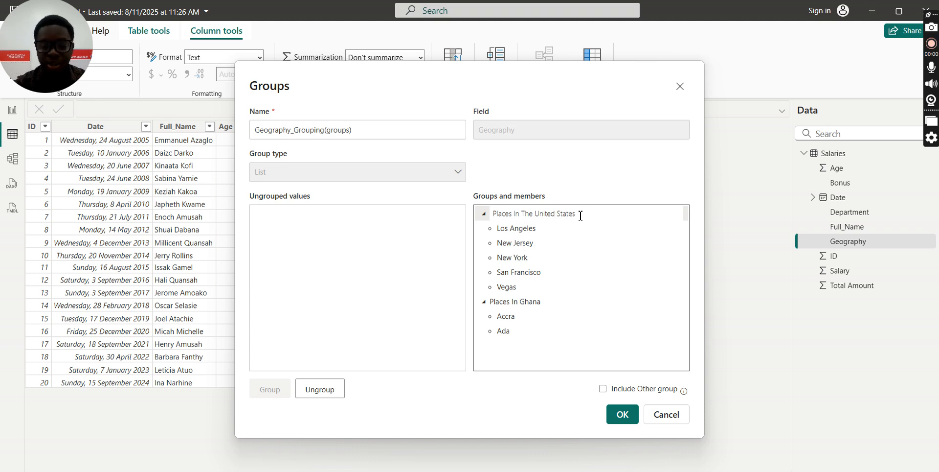
key("Return")
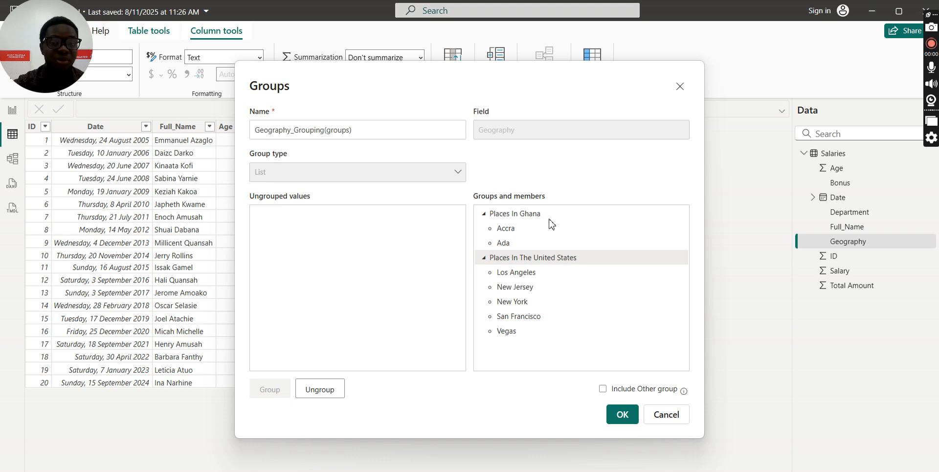
left_click(622, 414)
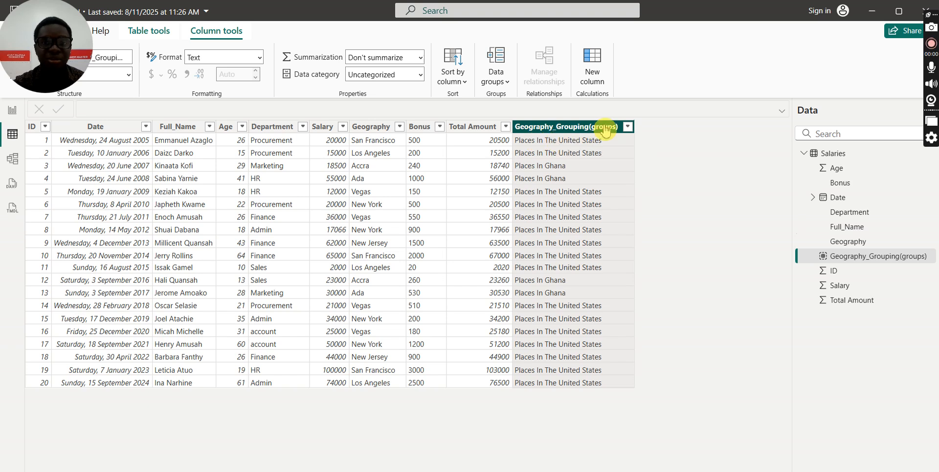
Step: Examine which group values the Geography_Grouping(groups) column offers for filtering
left_click(628, 127)
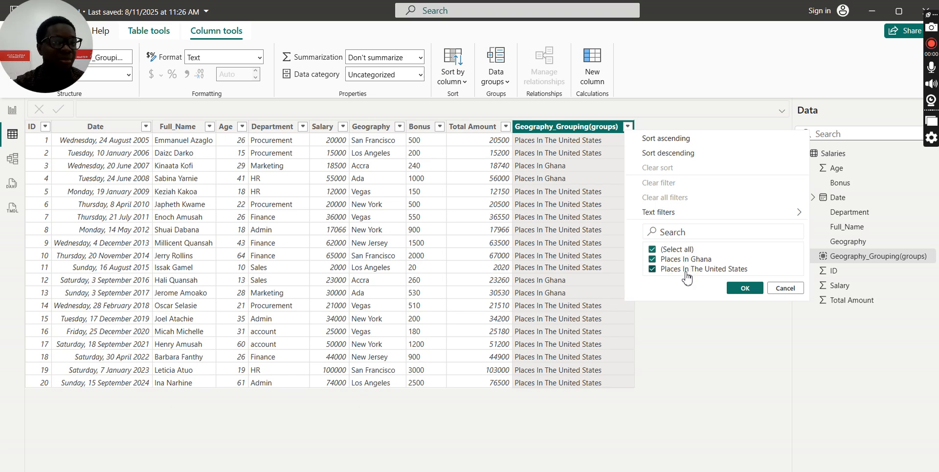
left_click(598, 131)
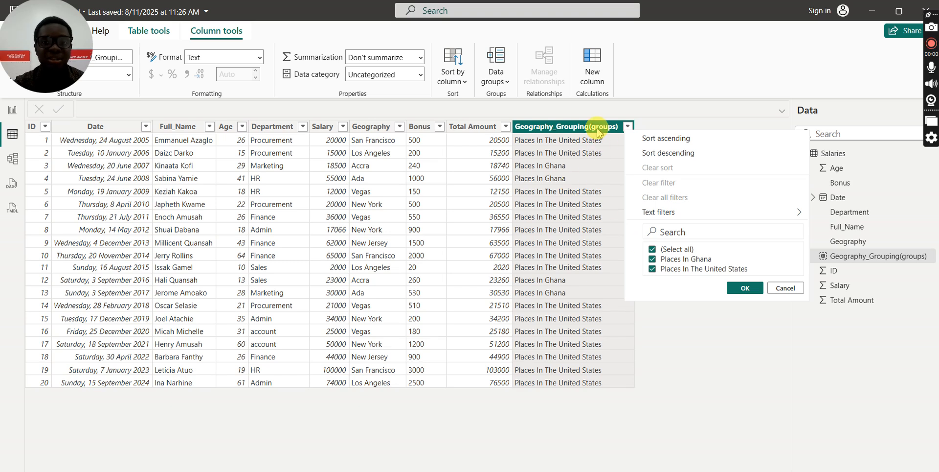